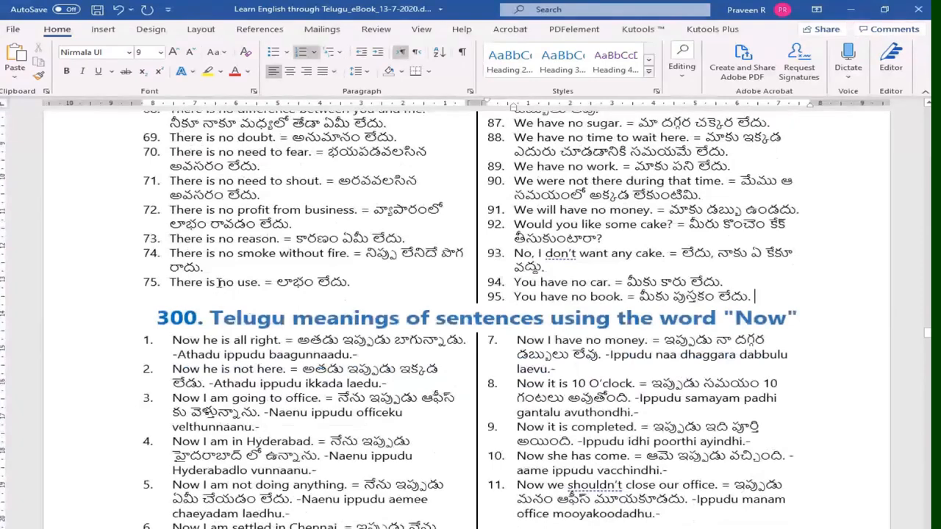
# - Examine the transliteration text that follows each sentence in the 'Now' section
pyautogui.moveTo(218, 282); pyautogui.dragTo(318, 282)
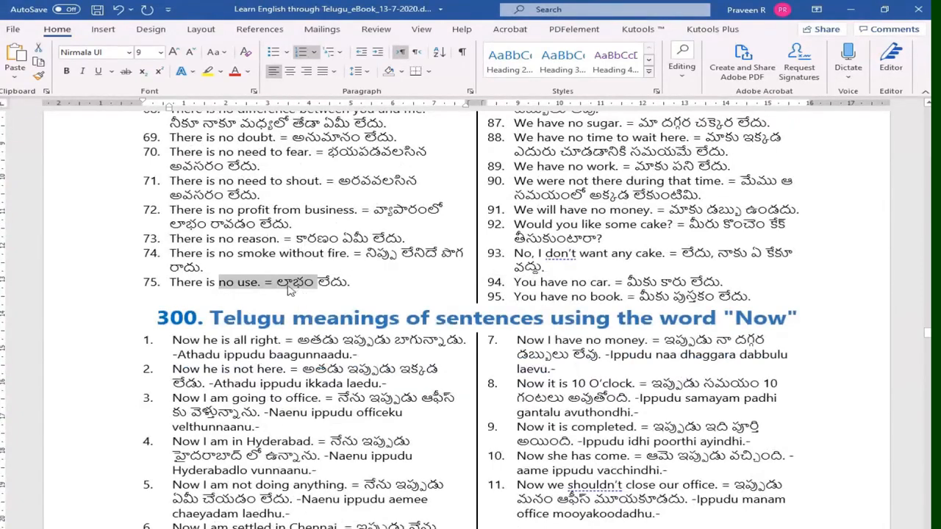
pyautogui.press('Left')
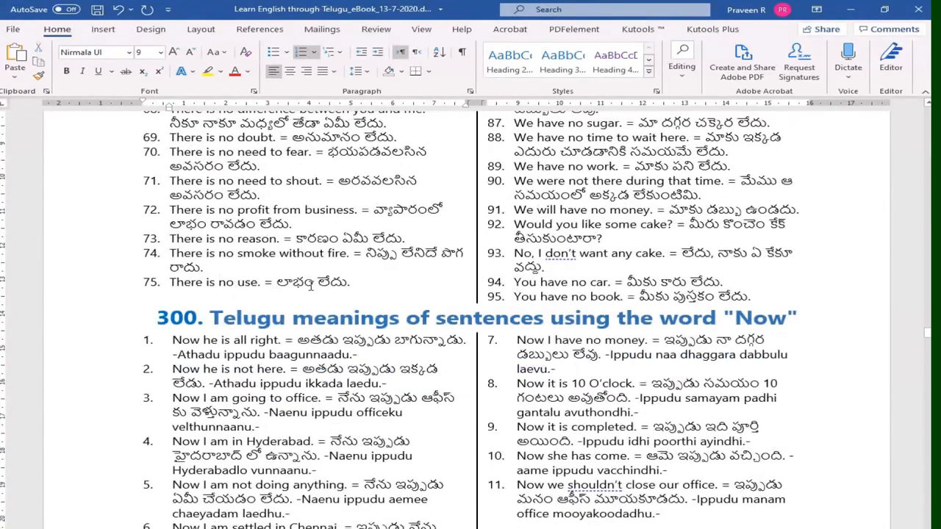
pyautogui.scroll(-1, 292, 282)
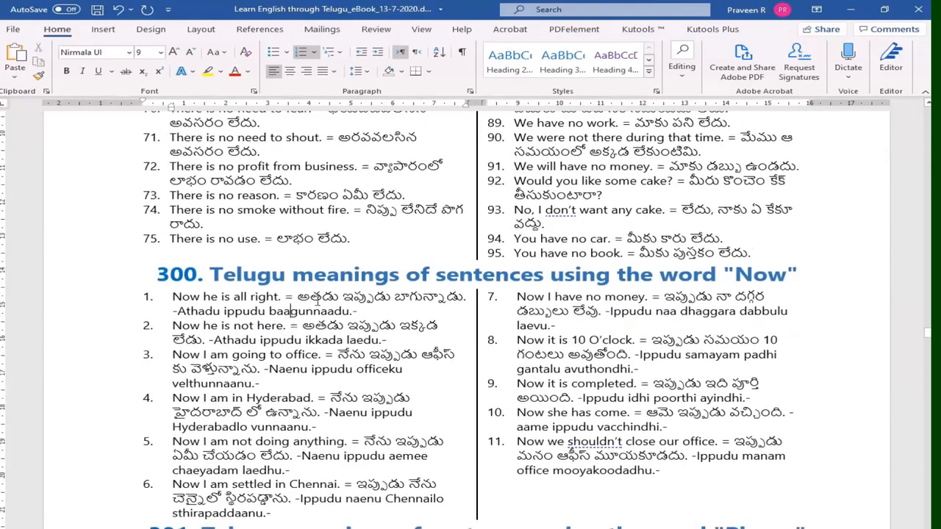
pyautogui.click(232, 297)
pyautogui.moveTo(371, 313); pyautogui.dragTo(177, 312)
pyautogui.moveTo(381, 340); pyautogui.dragTo(213, 339)
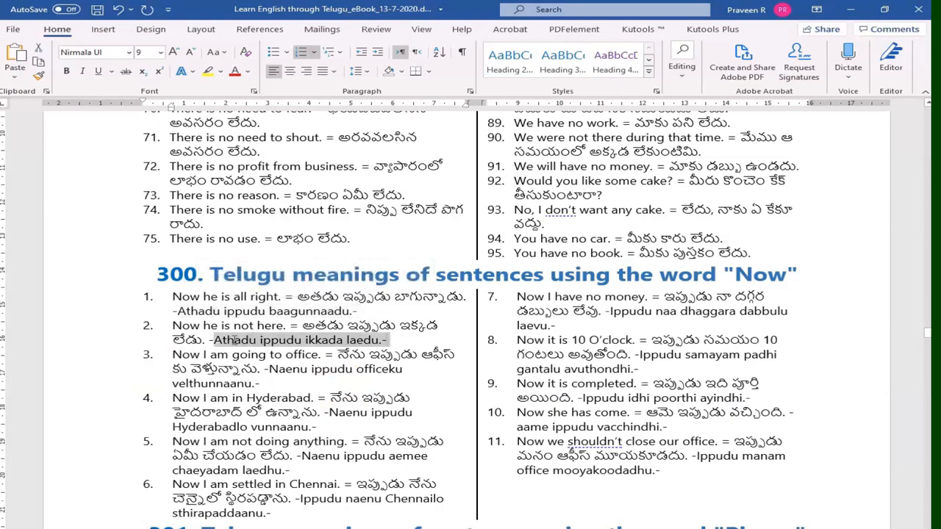
pyautogui.moveTo(275, 381); pyautogui.dragTo(263, 369)
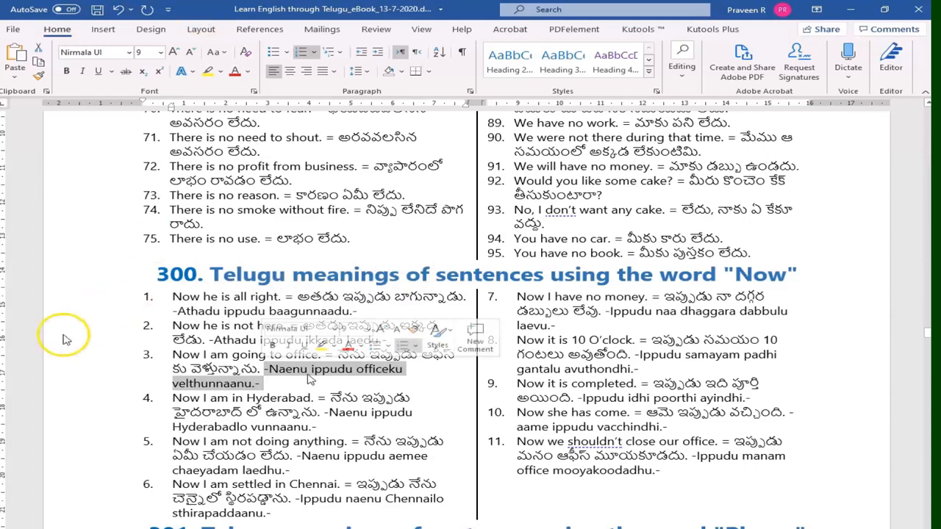
pyautogui.click(309, 375)
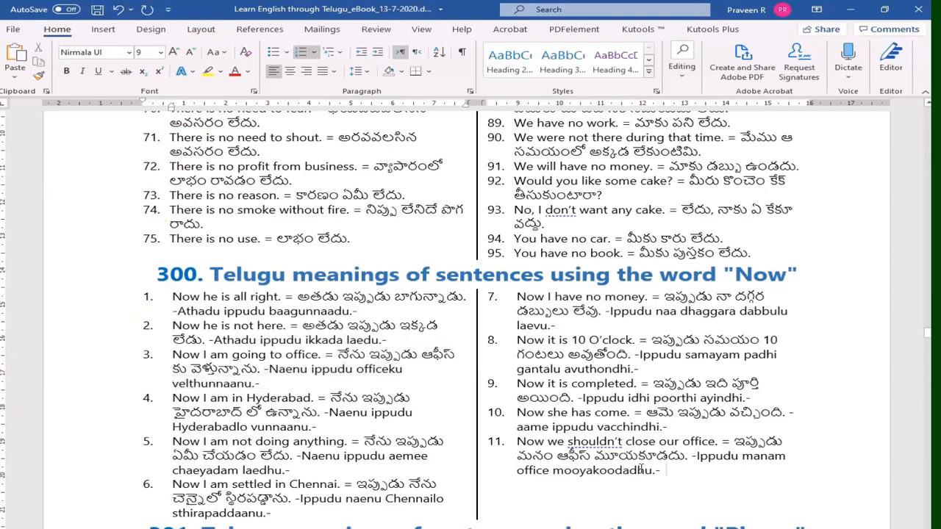
# - Remove the numbering from the 'Now' sentences and convert them to a three-column table separated at hyphens
pyautogui.moveTo(643, 469); pyautogui.dragTo(179, 304)
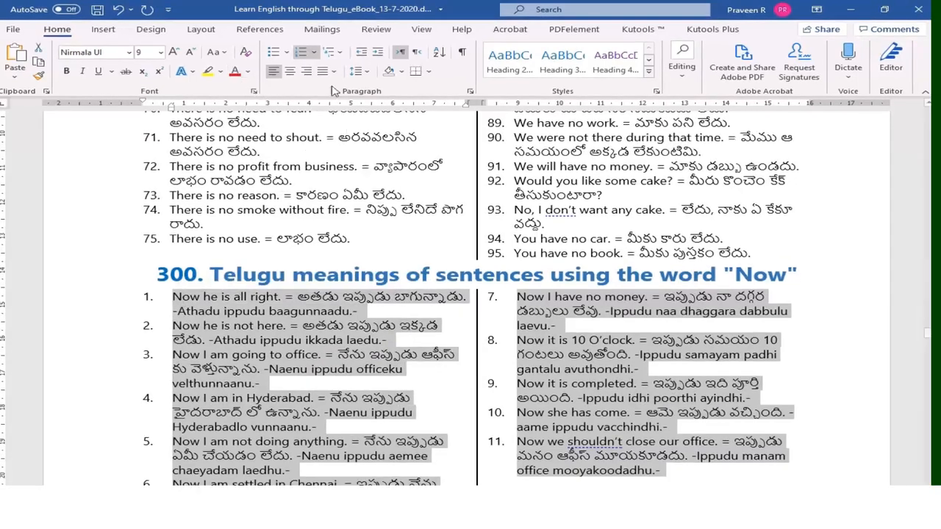
pyautogui.click(300, 53)
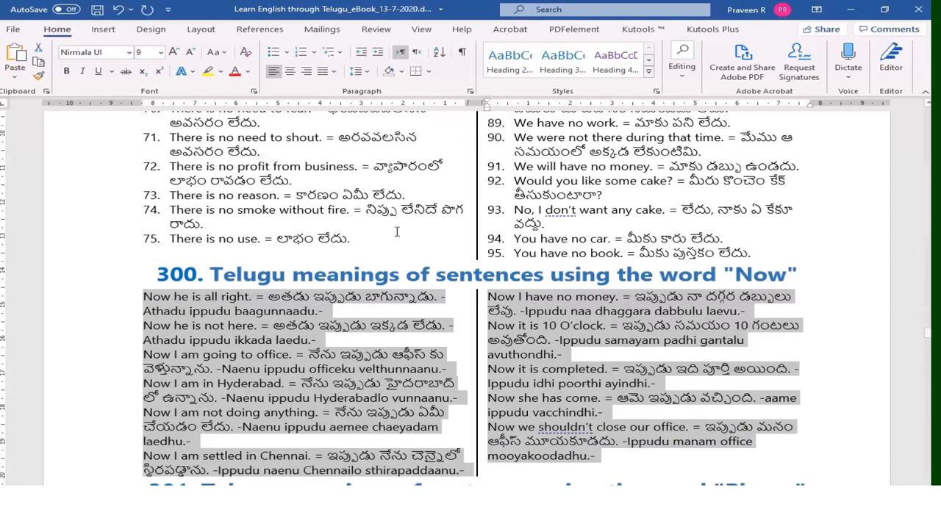
pyautogui.click(104, 29)
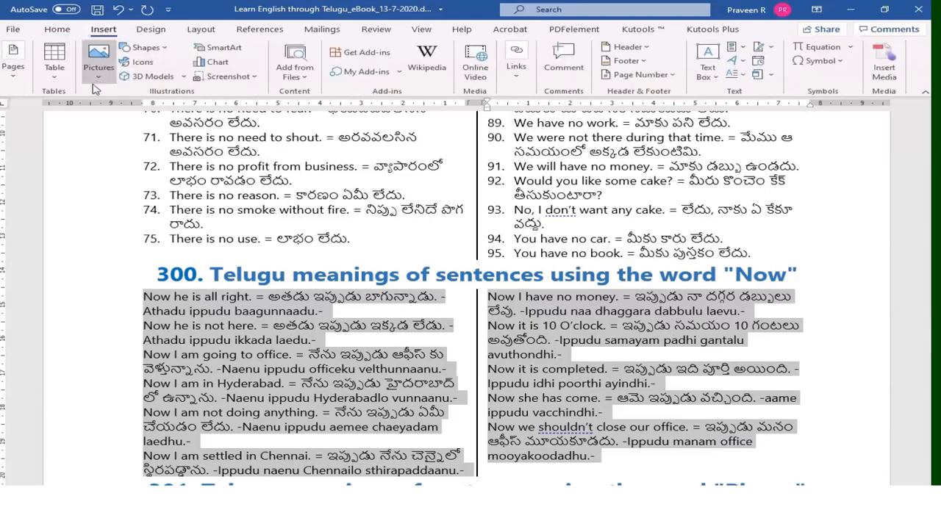
pyautogui.click(55, 79)
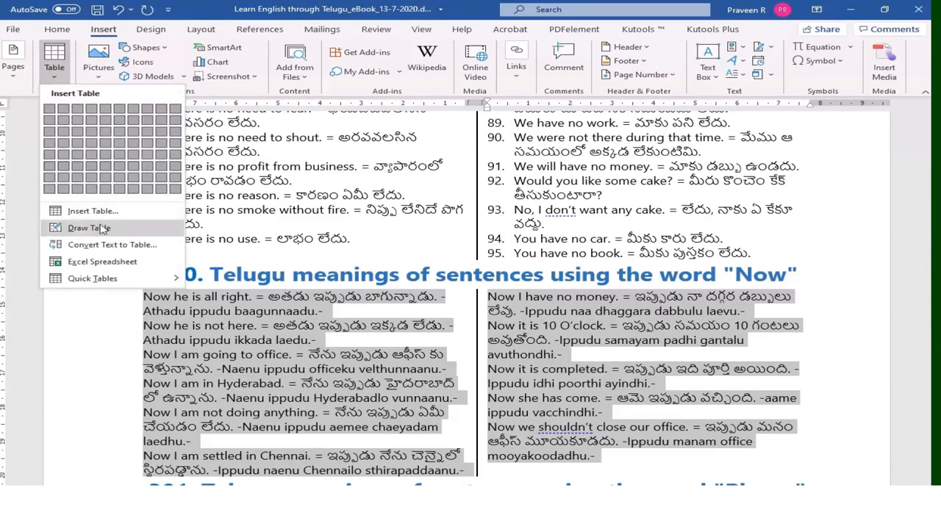
pyautogui.click(103, 248)
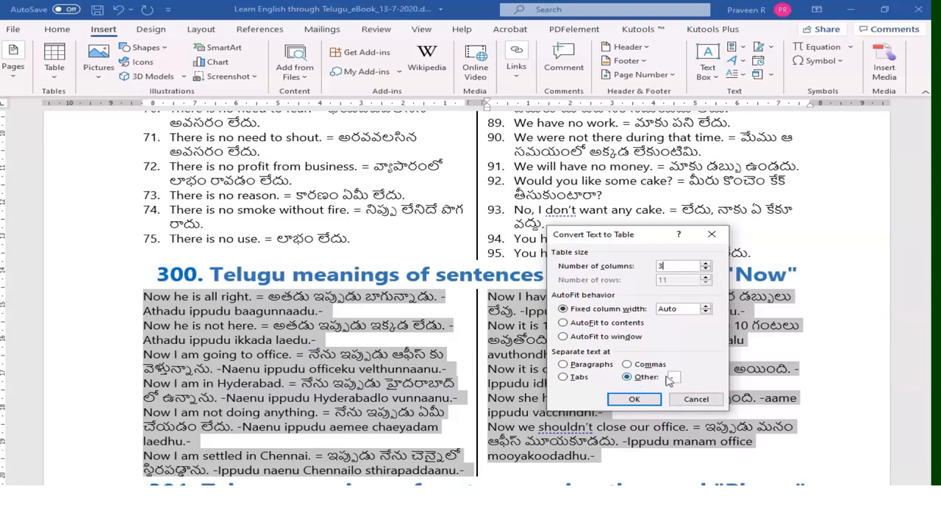
pyautogui.moveTo(678, 376); pyautogui.dragTo(651, 376)
pyautogui.click(635, 399)
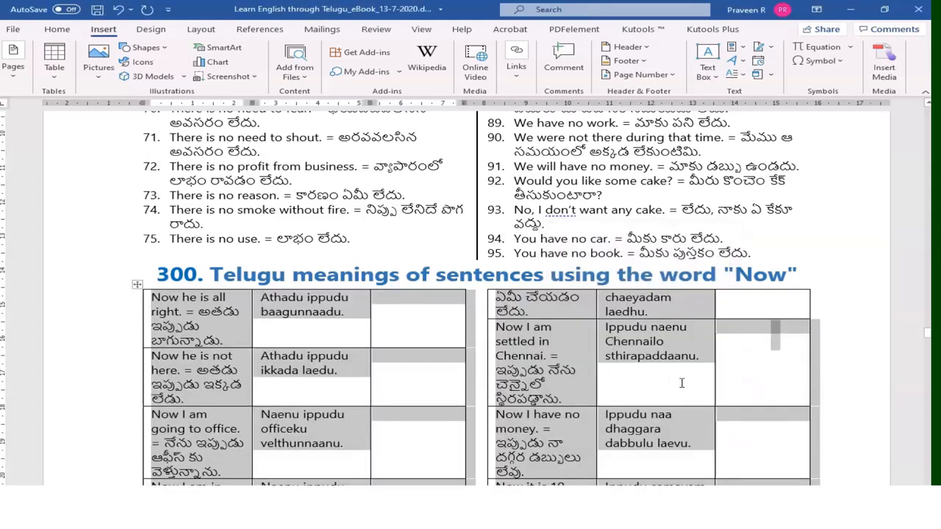
# - Delete the transliteration column and the empty third column from the table
pyautogui.click(307, 313)
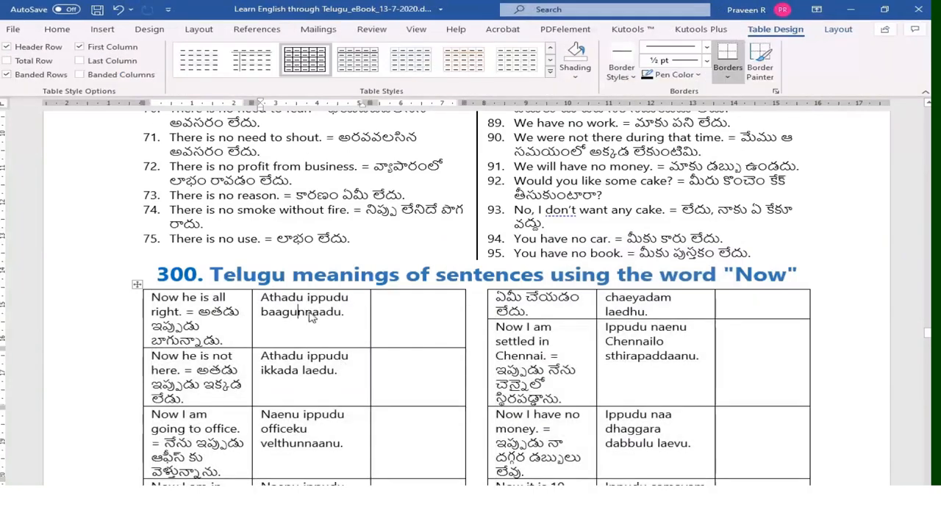
pyautogui.moveTo(312, 317); pyautogui.dragTo(404, 339)
pyautogui.click(395, 380)
pyautogui.moveTo(309, 310); pyautogui.dragTo(404, 332)
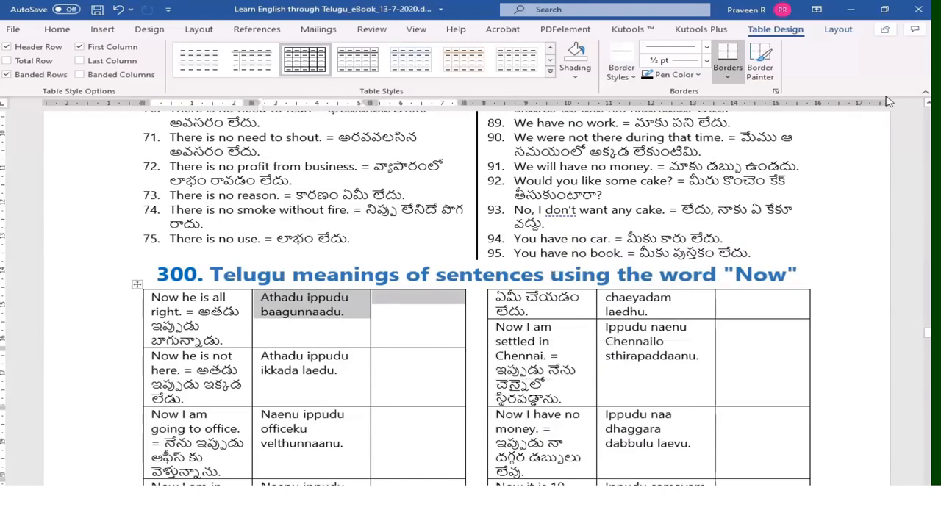
pyautogui.click(837, 30)
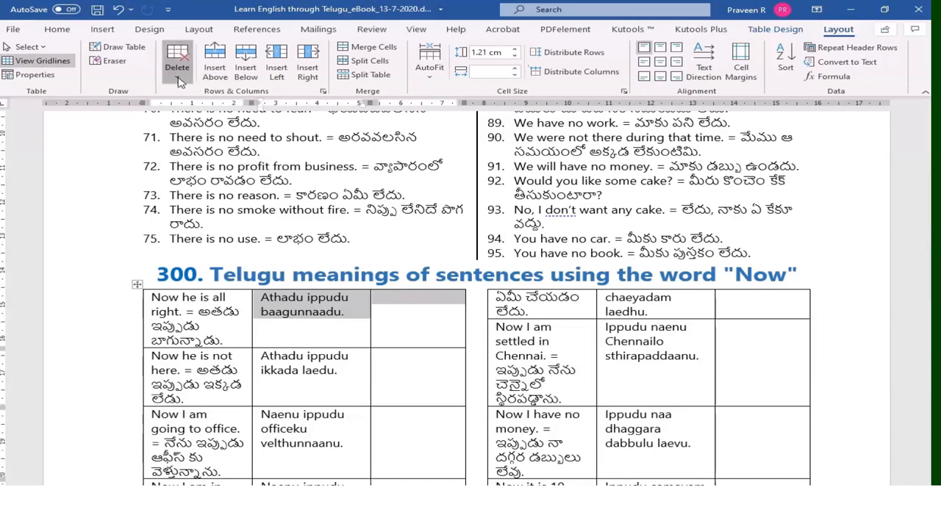
pyautogui.click(177, 70)
pyautogui.click(203, 116)
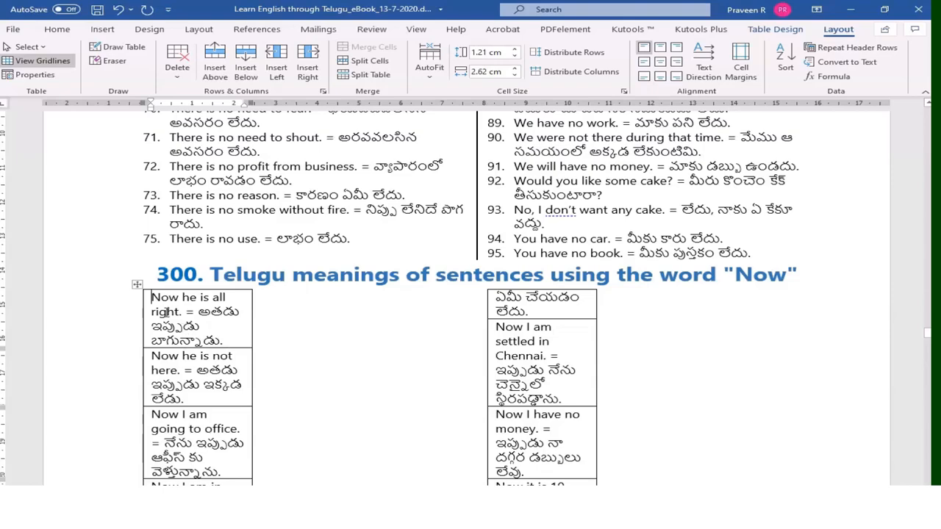
# - Convert the whole table back to text separated by paragraph marks
pyautogui.click(137, 284)
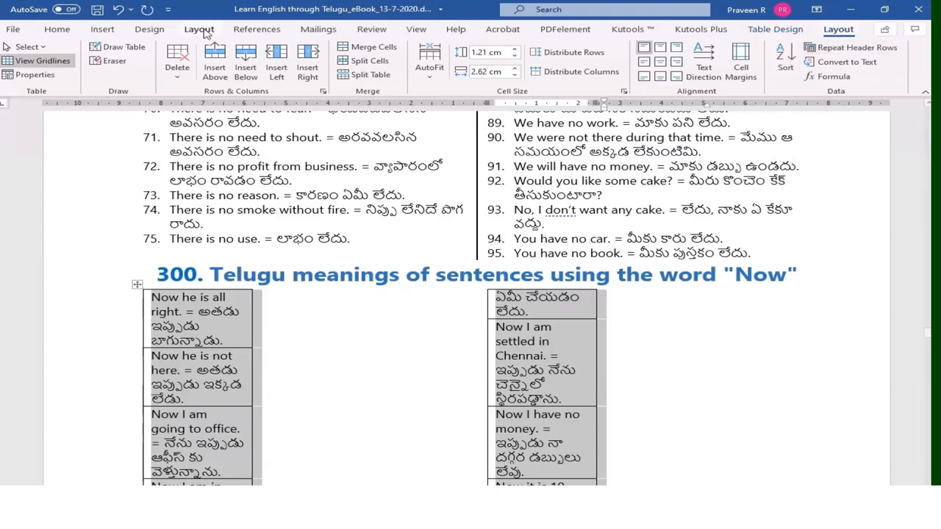
pyautogui.click(844, 63)
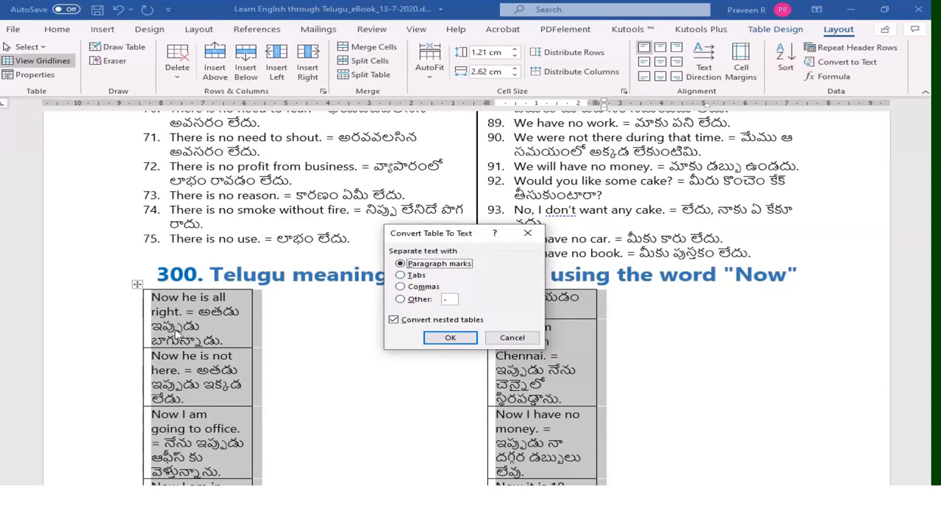
pyautogui.press('Return')
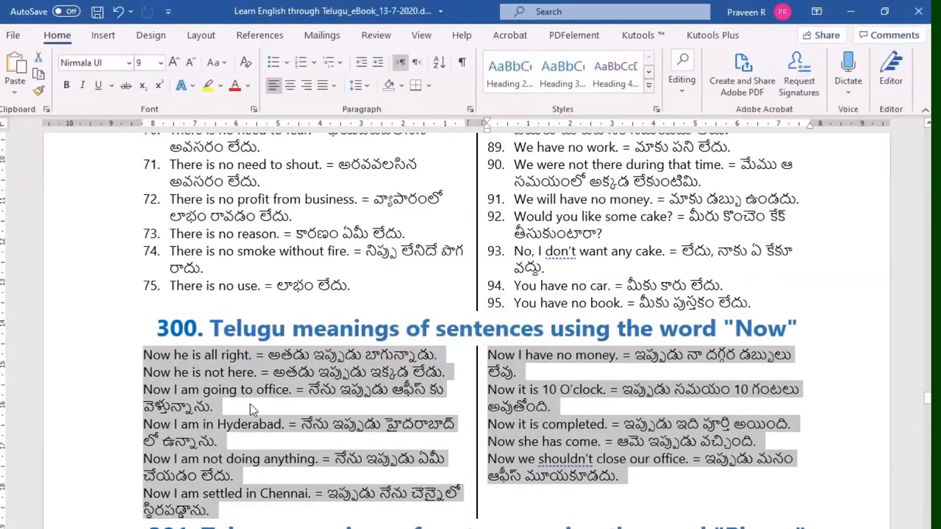
# - Apply a numbered list format to the converted 'Now' sentences and decrease its indent
pyautogui.click(250, 403)
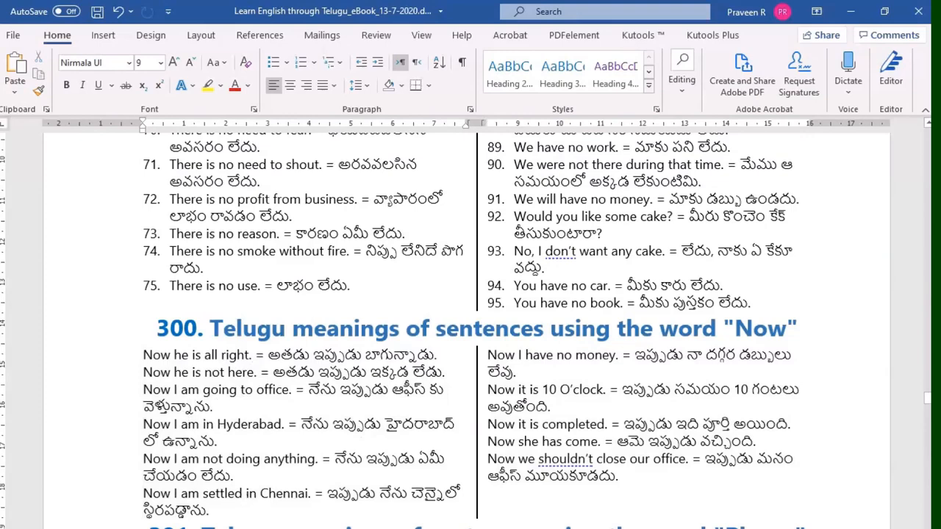
pyautogui.moveTo(625, 477); pyautogui.dragTo(147, 360)
pyautogui.click(103, 35)
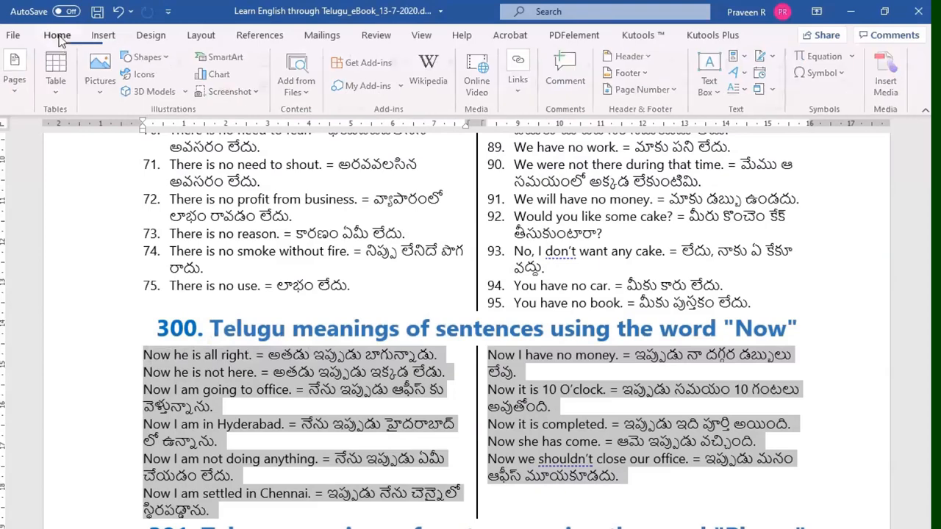
pyautogui.click(59, 36)
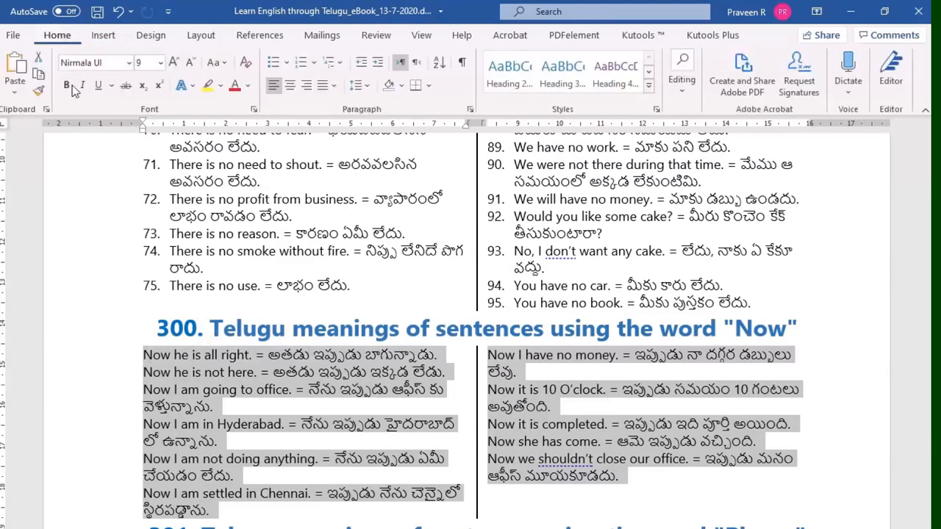
pyautogui.click(313, 62)
pyautogui.click(346, 147)
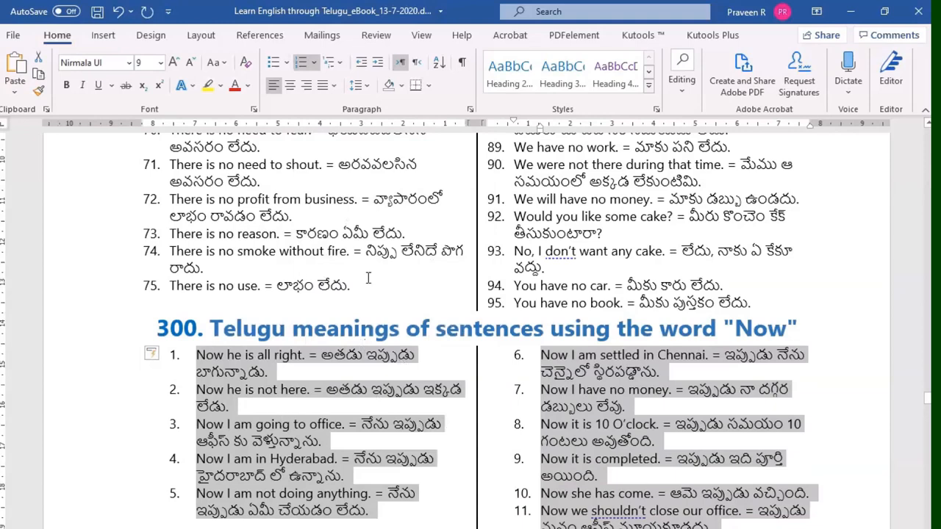
pyautogui.click(361, 61)
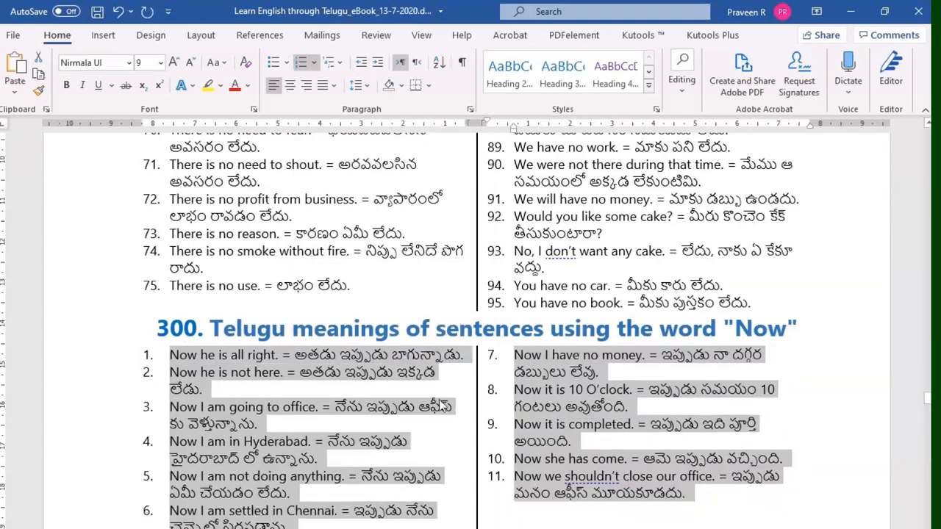
pyautogui.click(206, 388)
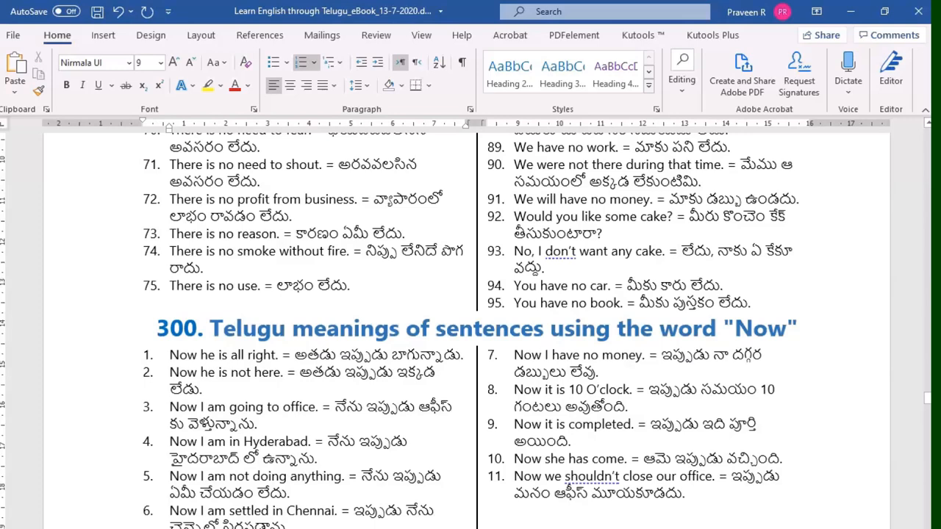
pyautogui.hotkey('ctrl', 'a')
pyautogui.click(230, 400)
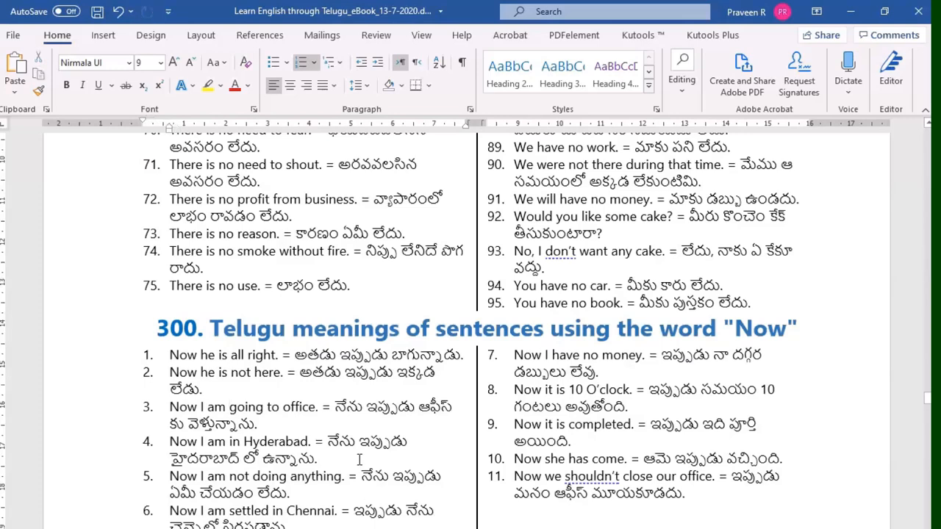